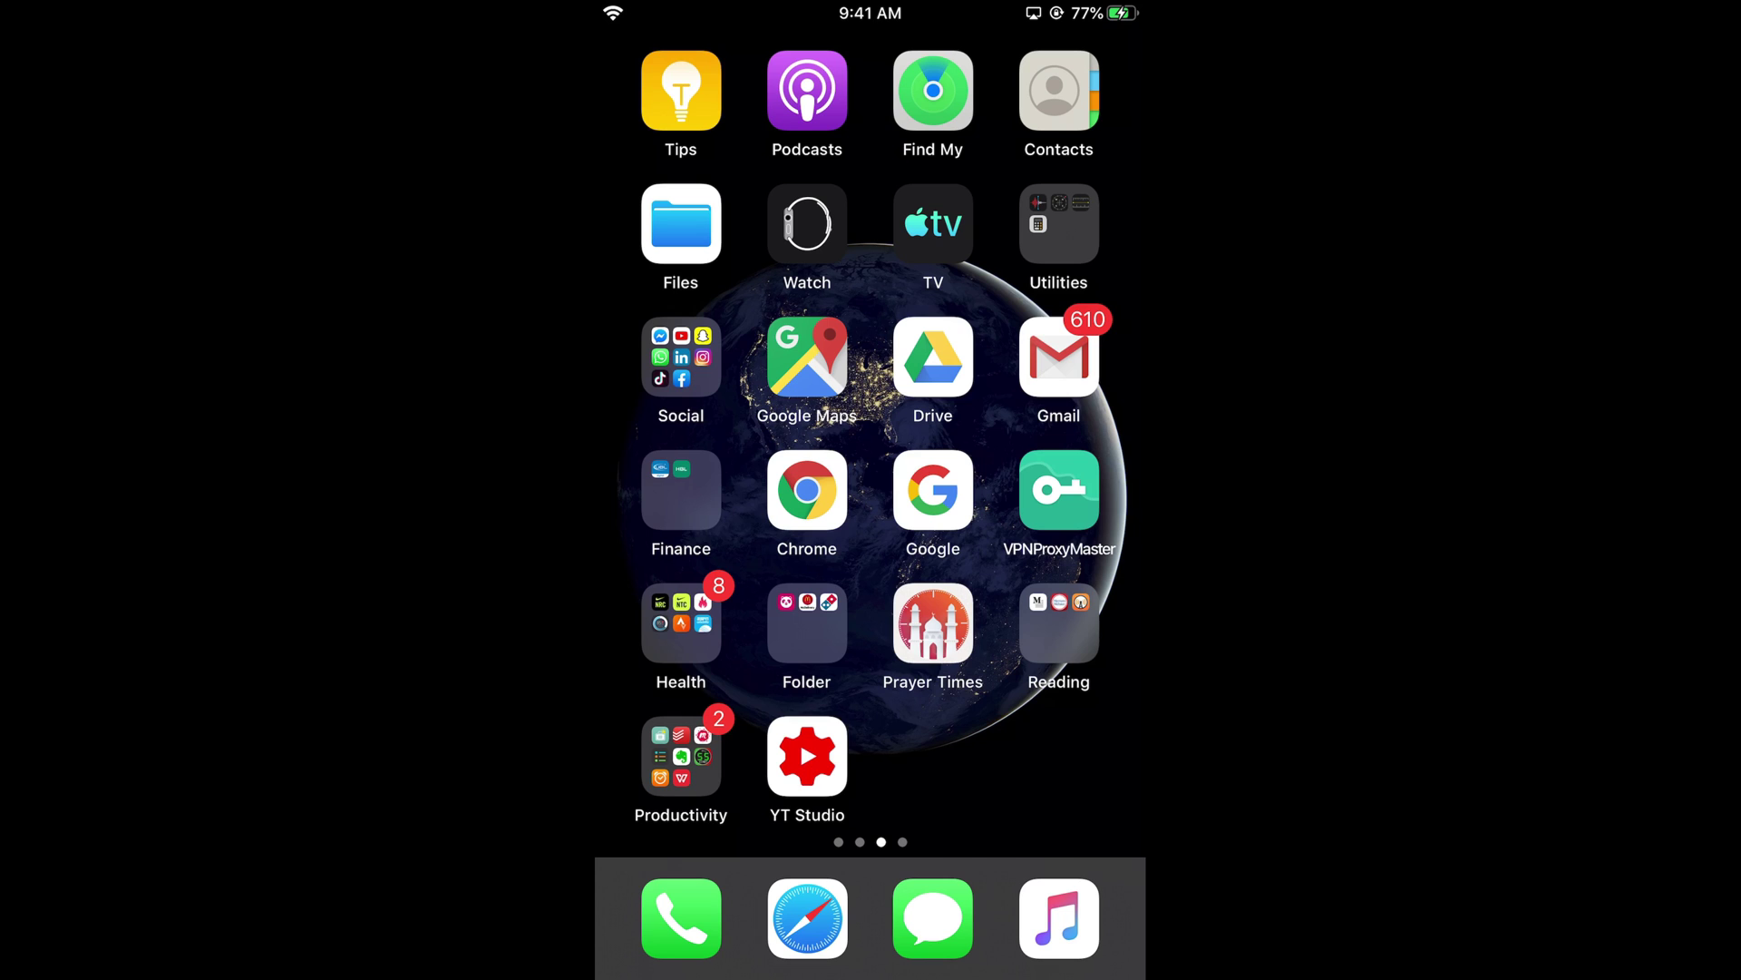
- Leave Messages for the home screen and go into the phone's Settings app
{"action": "left_click", "coordinate": [934, 919]}
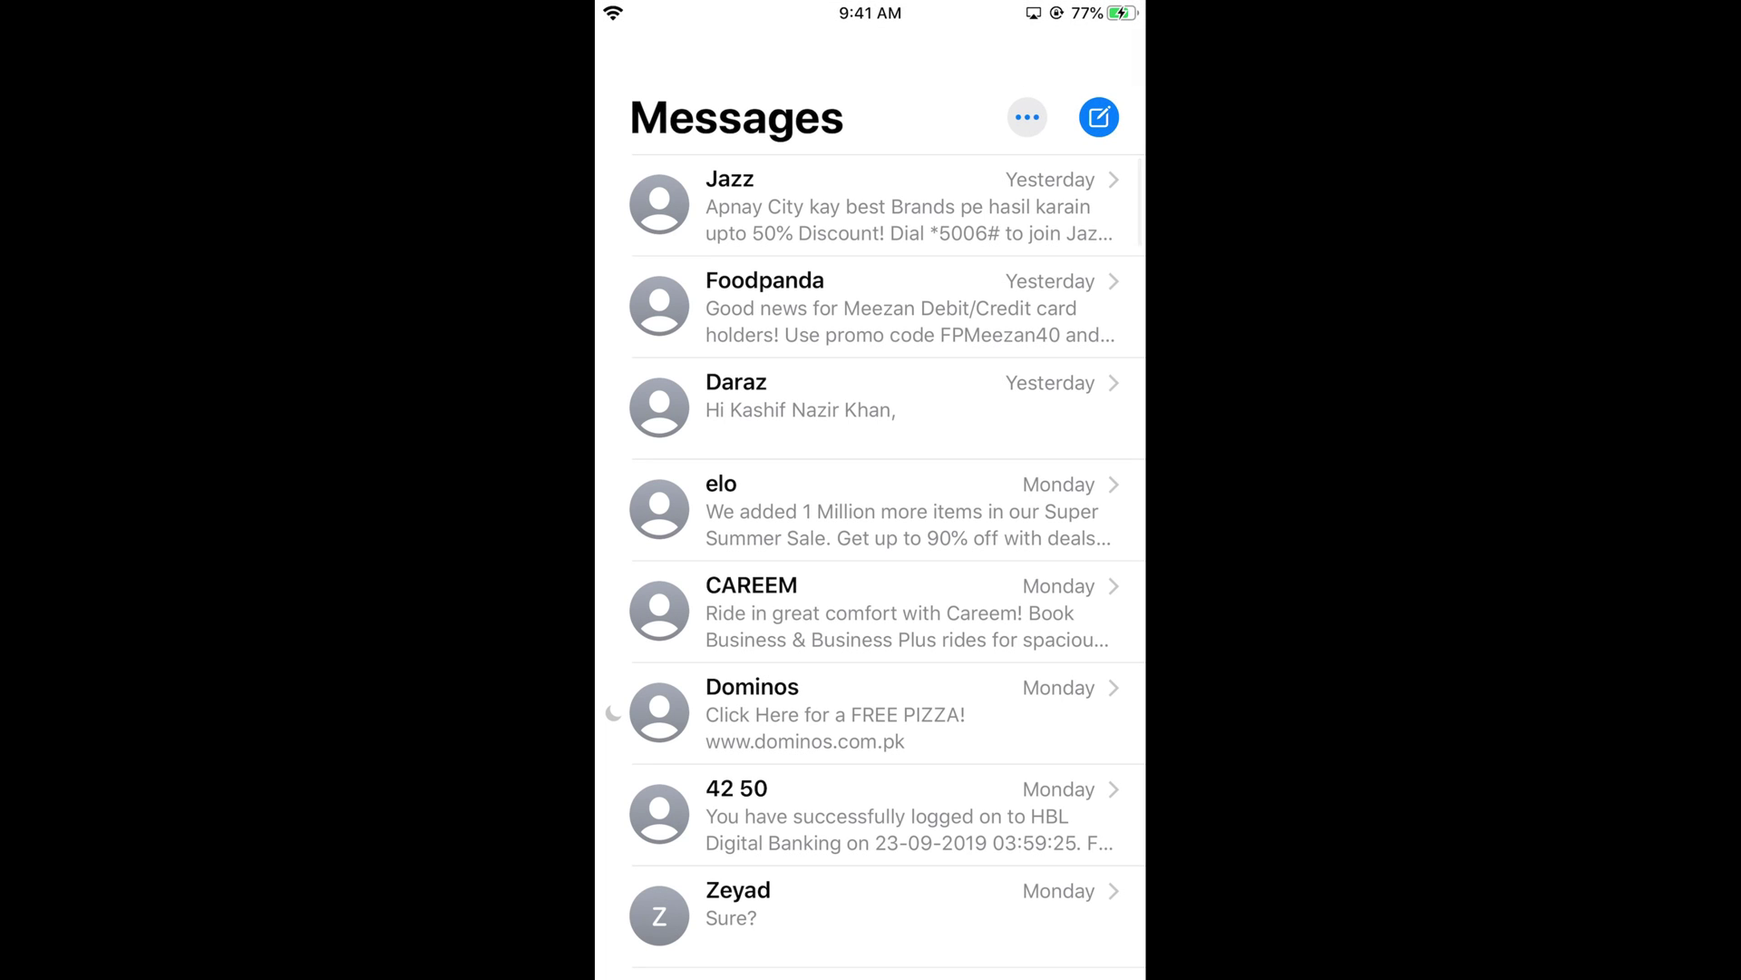
{"action": "key", "text": "super"}
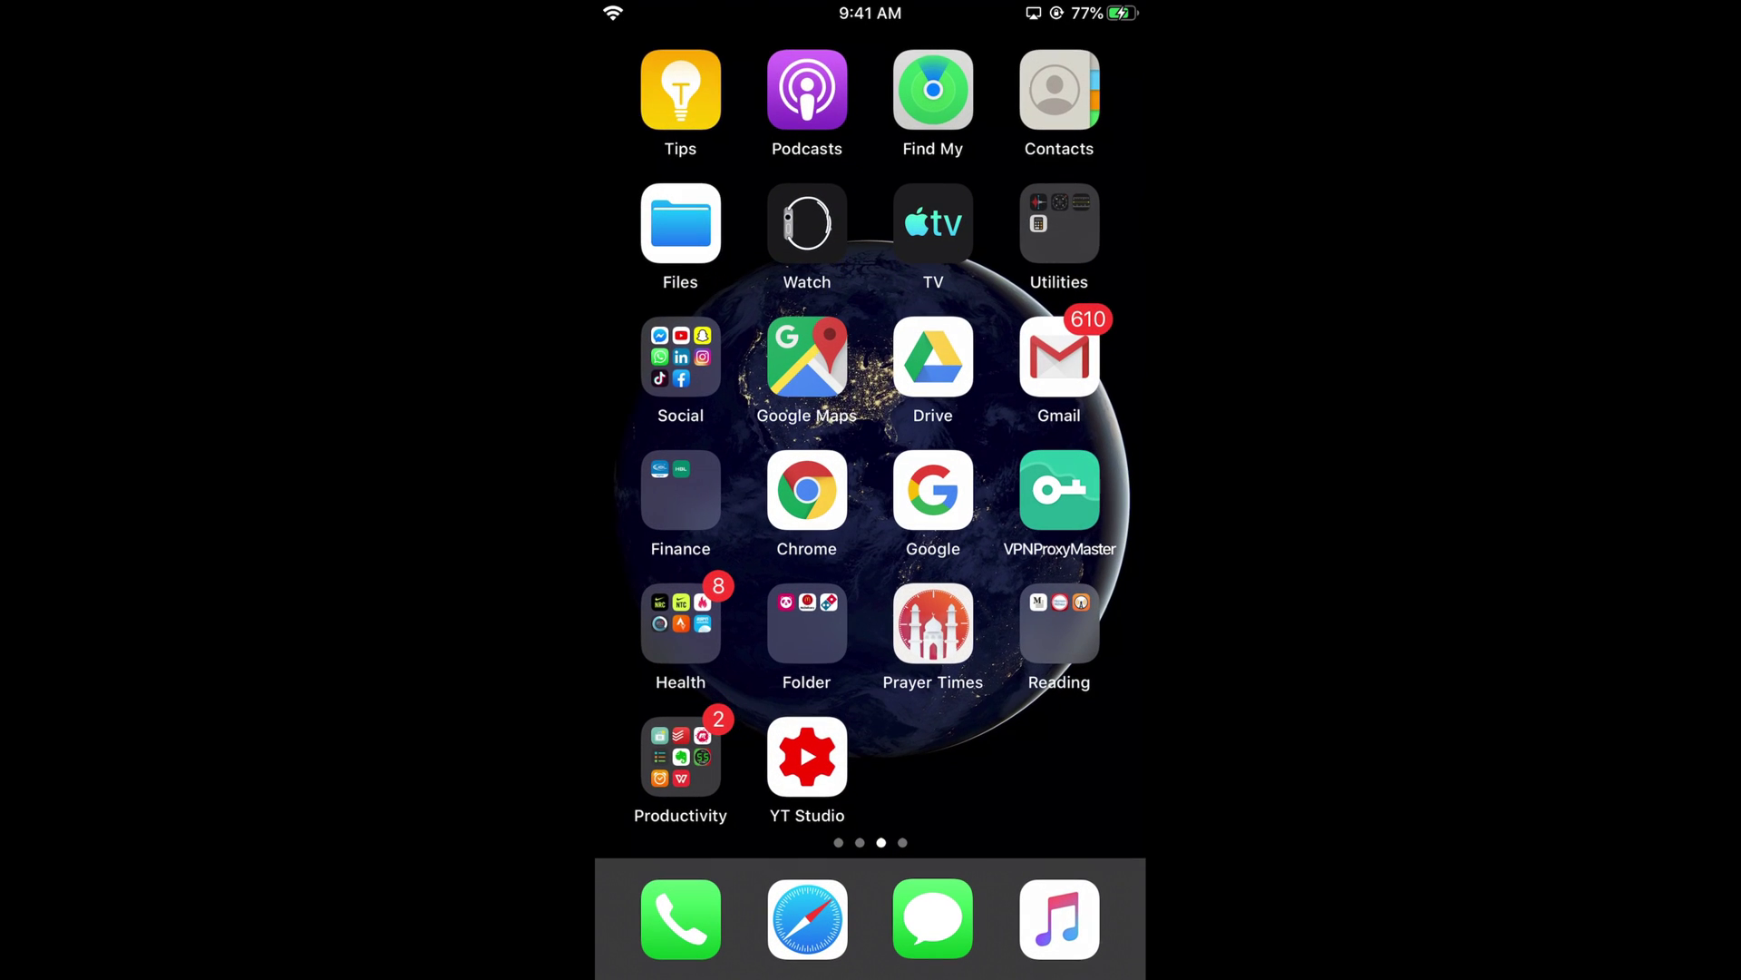
{"action": "left_click_drag", "start_coordinate": [707, 477], "coordinate": [1061, 476]}
{"action": "left_click", "coordinate": [805, 623]}
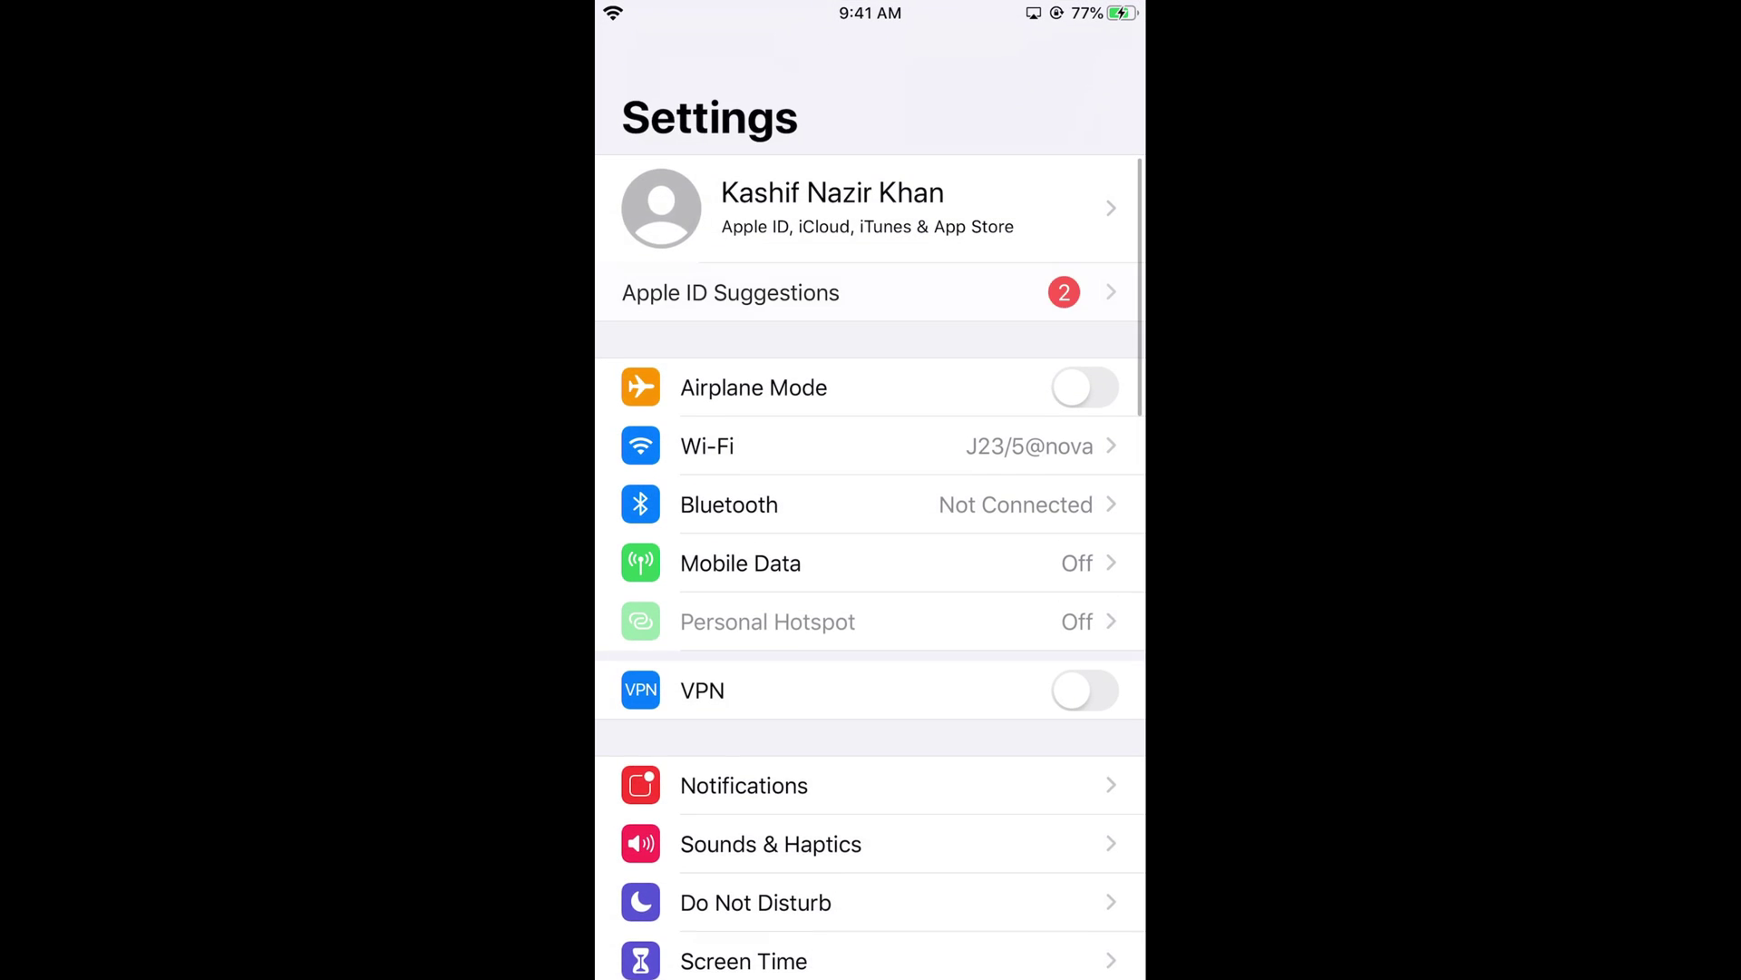
{"action": "scroll", "coordinate": [870, 545], "scroll_direction": "down", "scroll_amount": 3}
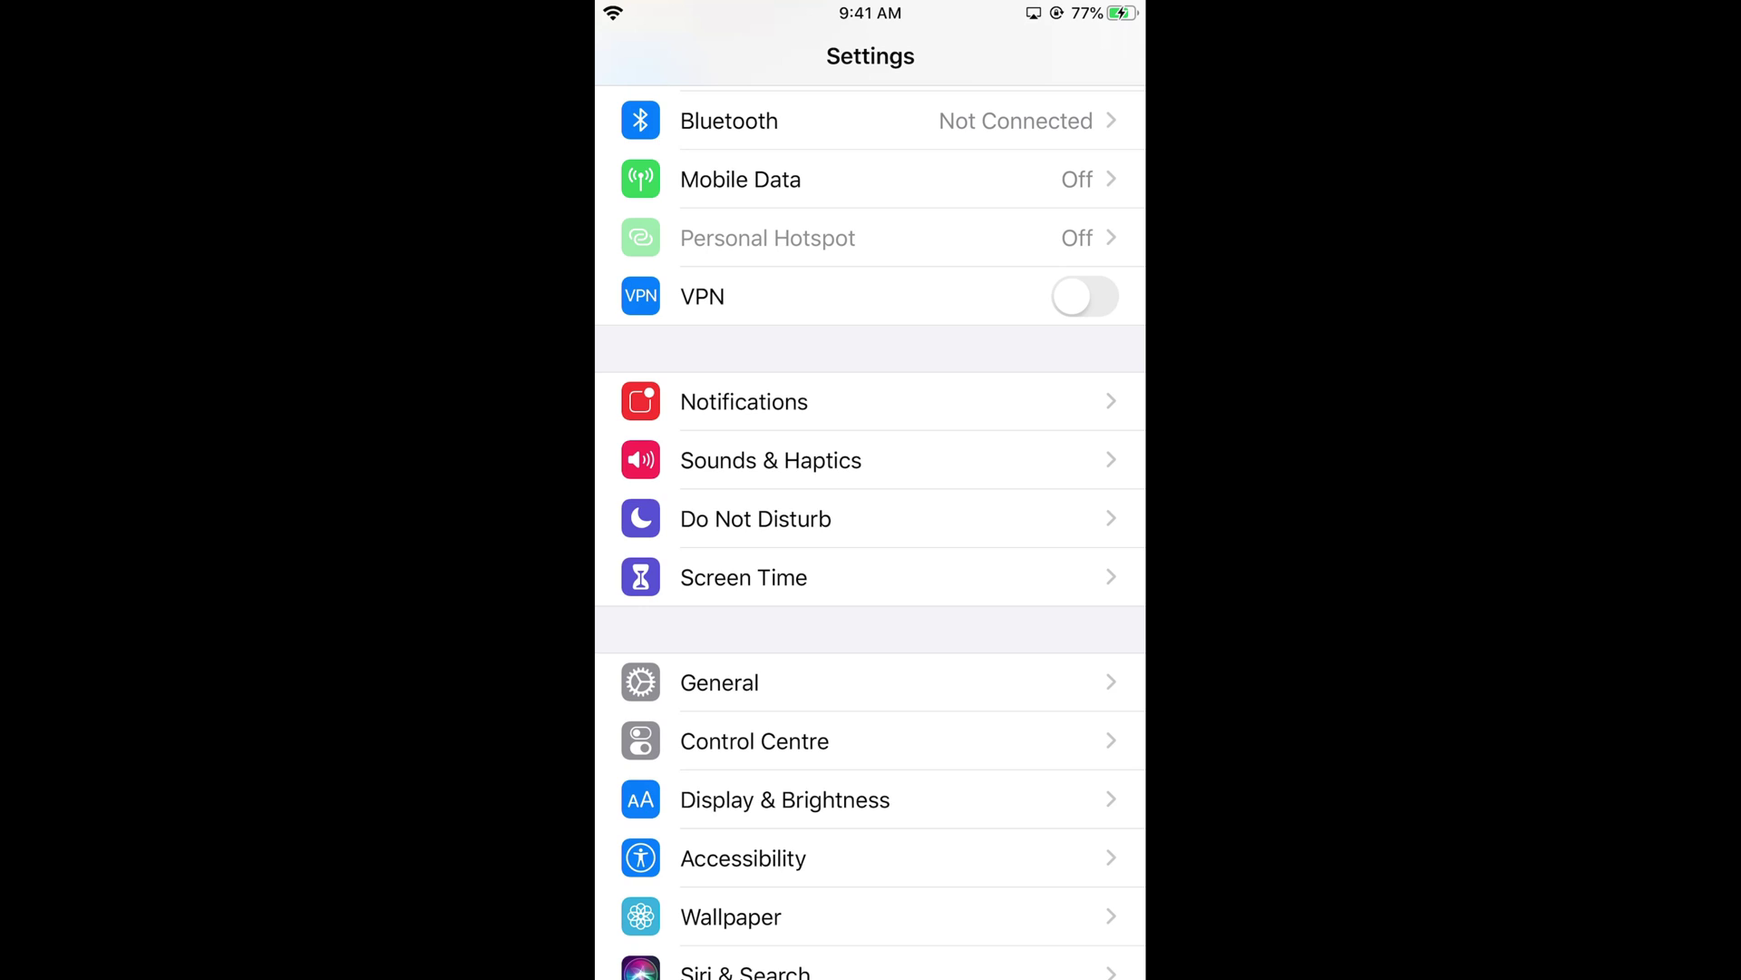
- Choose Dark under Appearance in Display & Brightness, then check Messages and return home
{"action": "left_click", "coordinate": [785, 799]}
{"action": "left_click", "coordinate": [976, 259]}
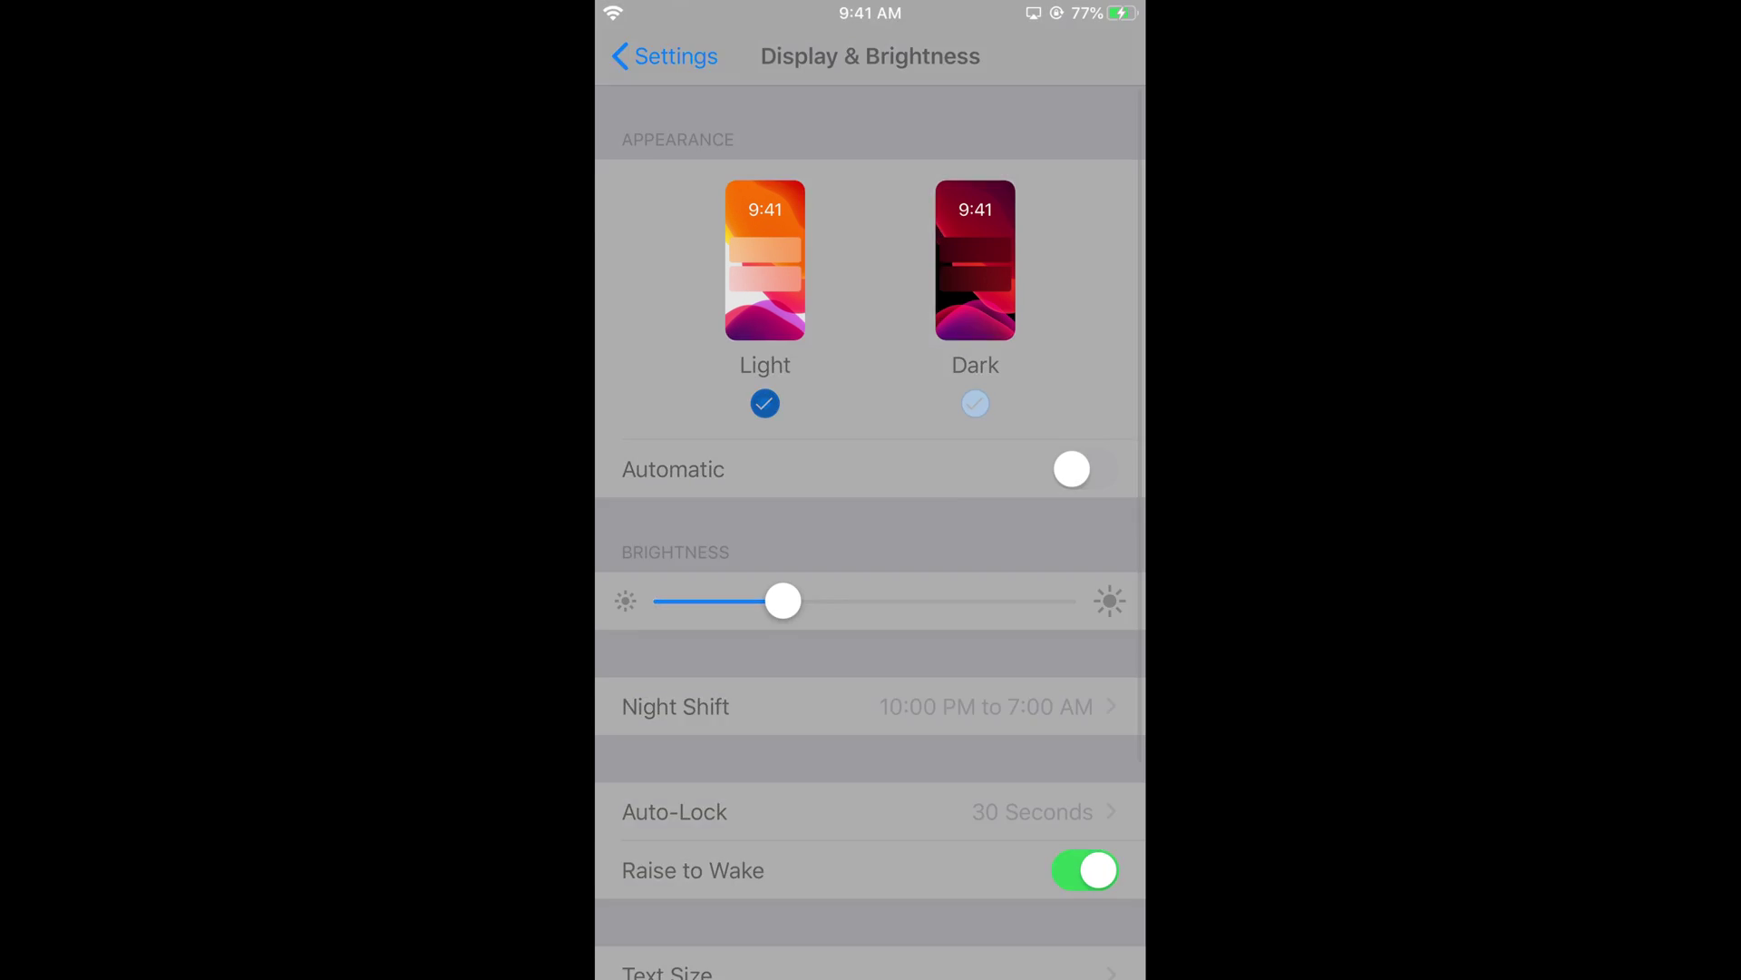
{"action": "key", "text": "super"}
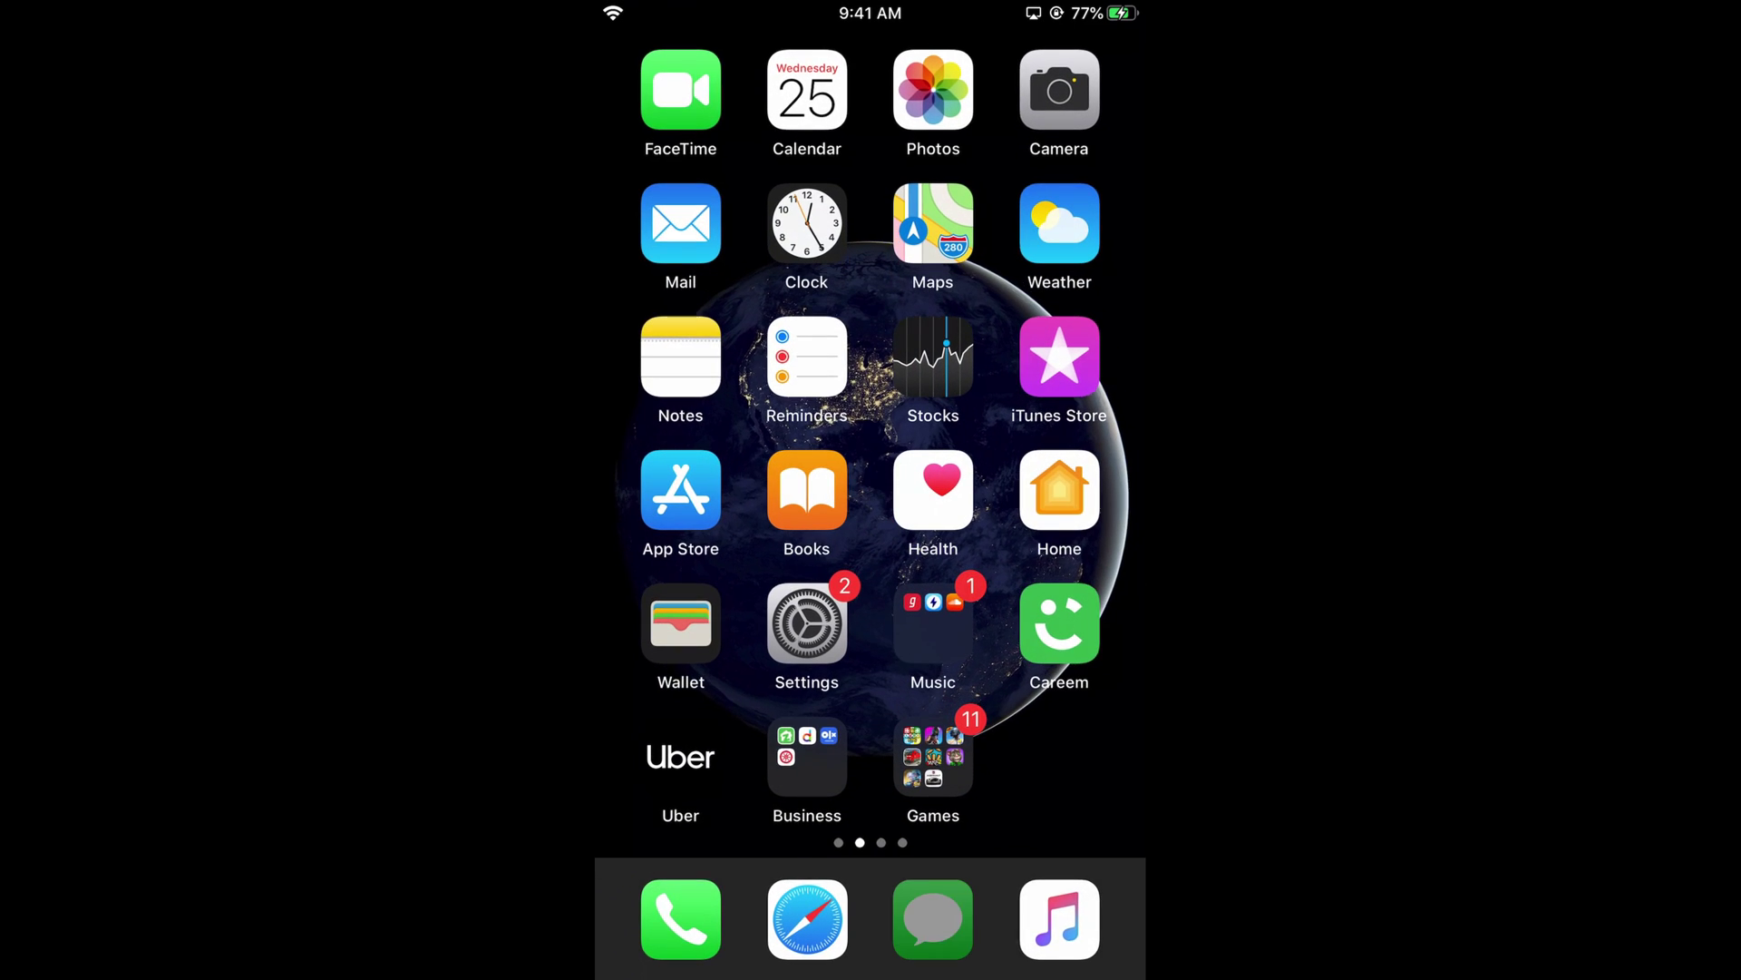
{"action": "left_click", "coordinate": [934, 903]}
{"action": "scroll", "coordinate": [871, 545], "scroll_direction": "down", "scroll_amount": 2}
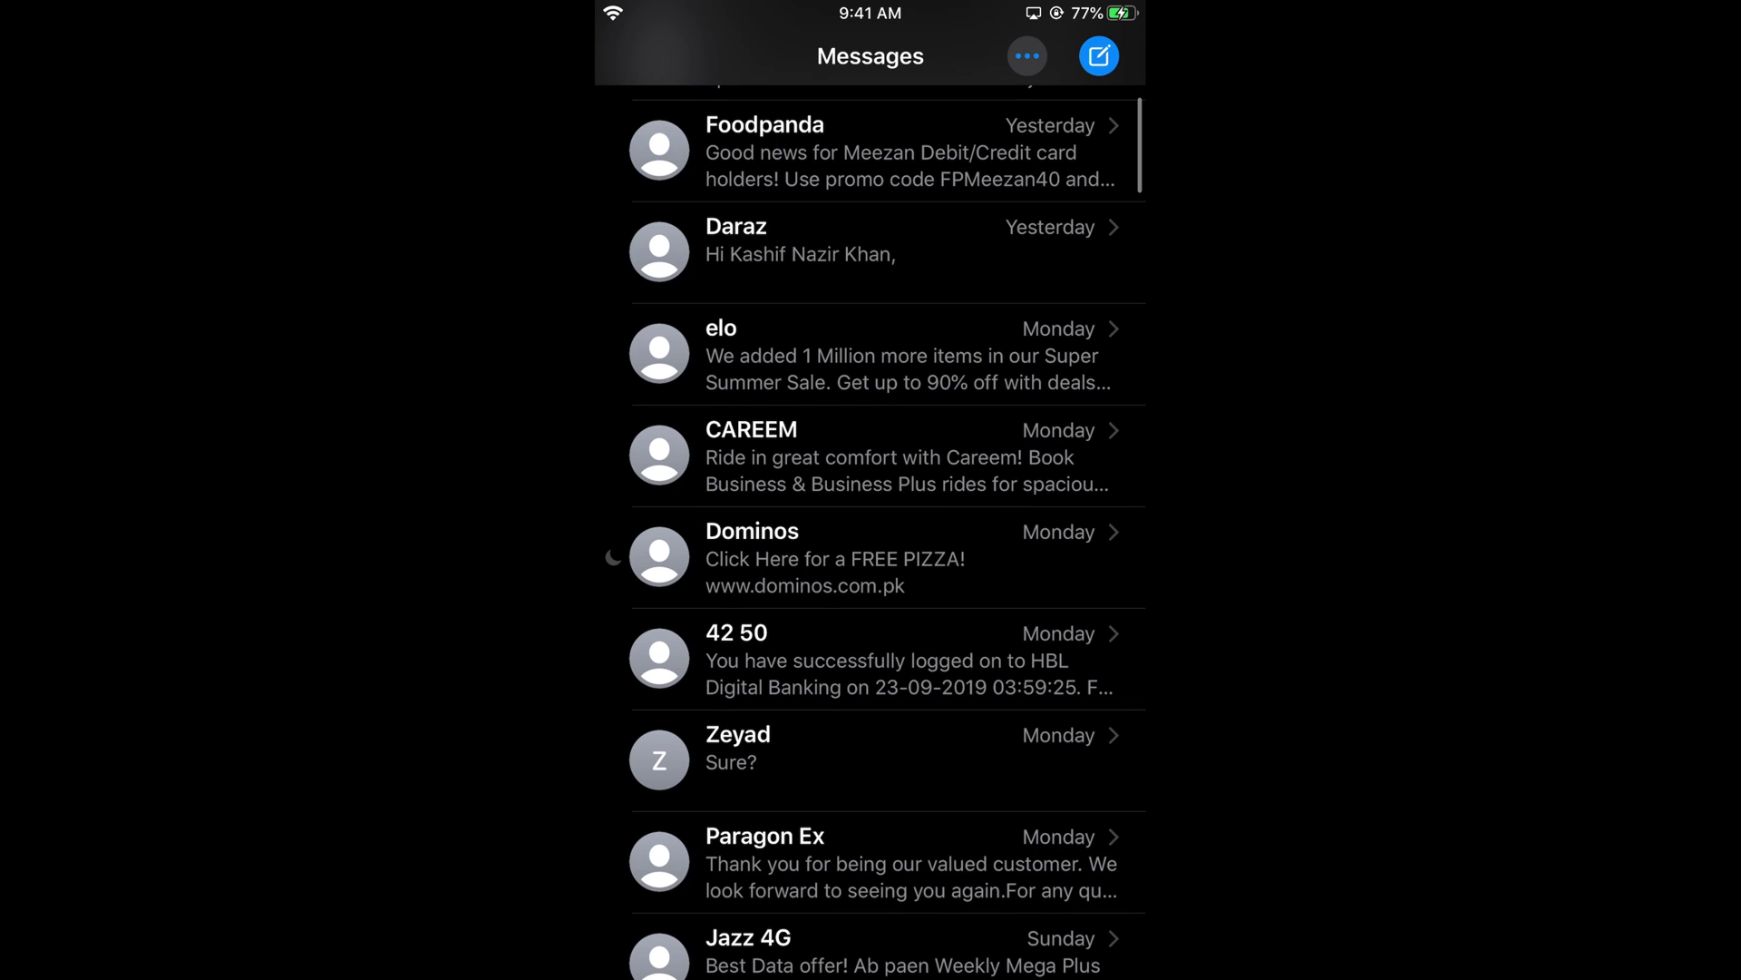
{"action": "key", "text": "super"}
{"action": "scroll", "coordinate": [870, 490], "scroll_direction": "right", "scroll_amount": 1}
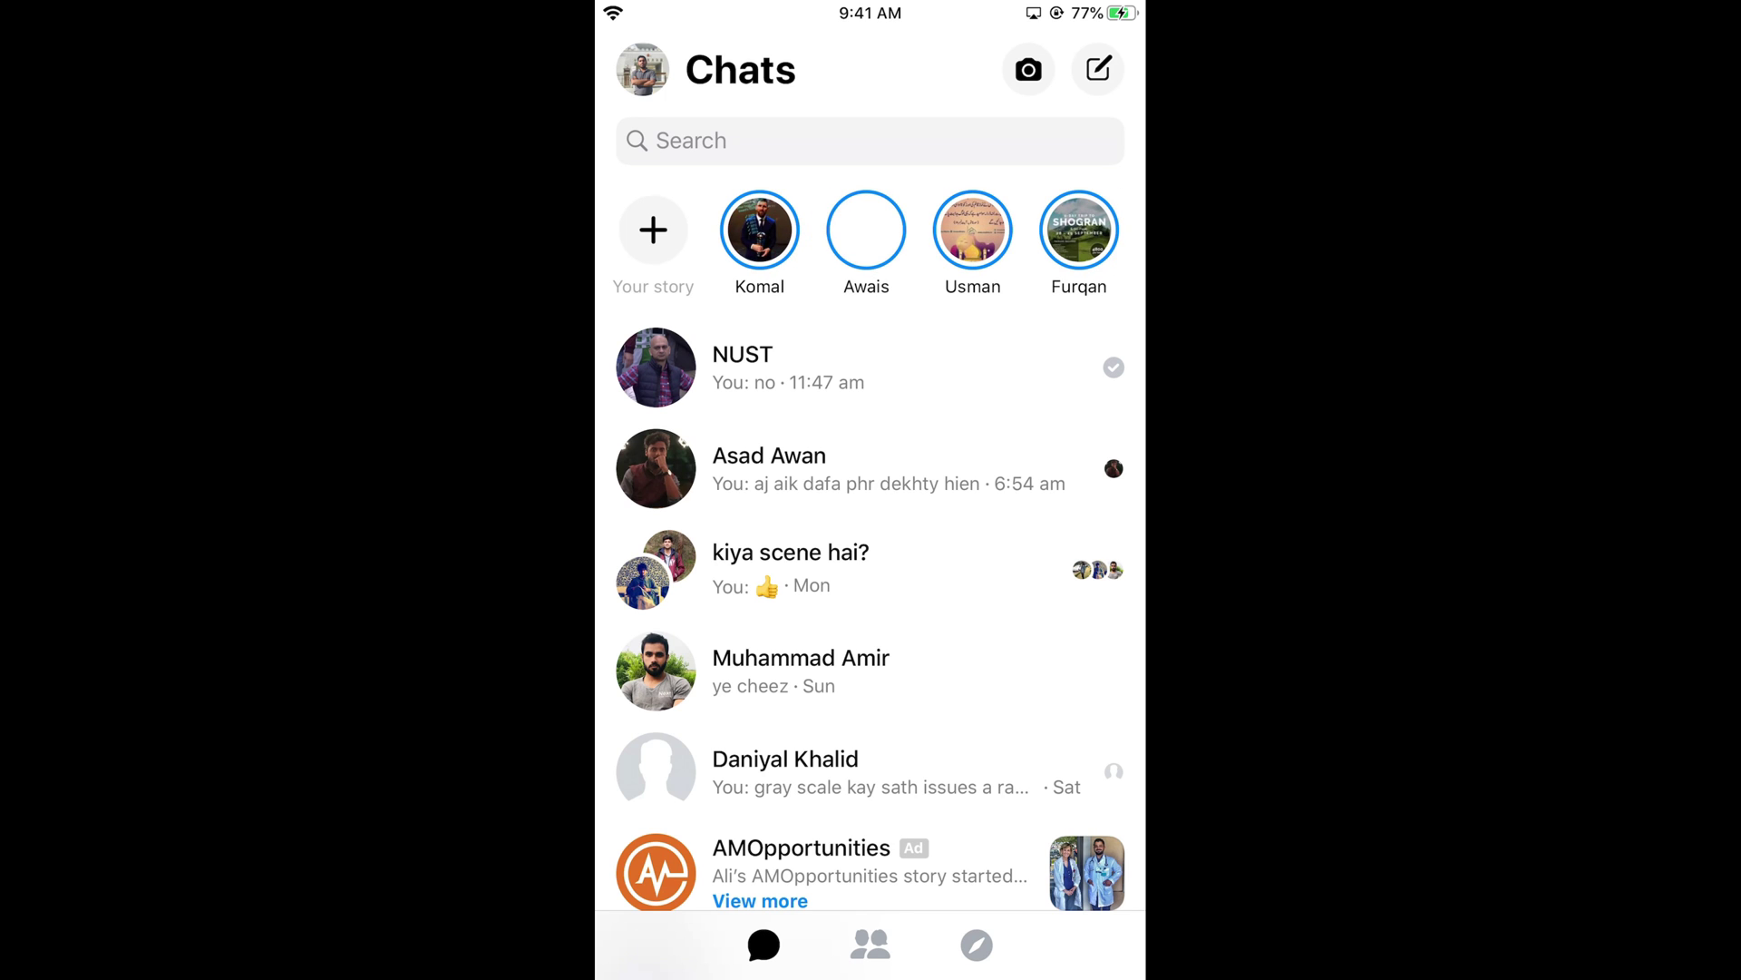
- From the home screen's Social folder, launch Messenger to its still-light Chats list
{"action": "key", "text": "Home"}
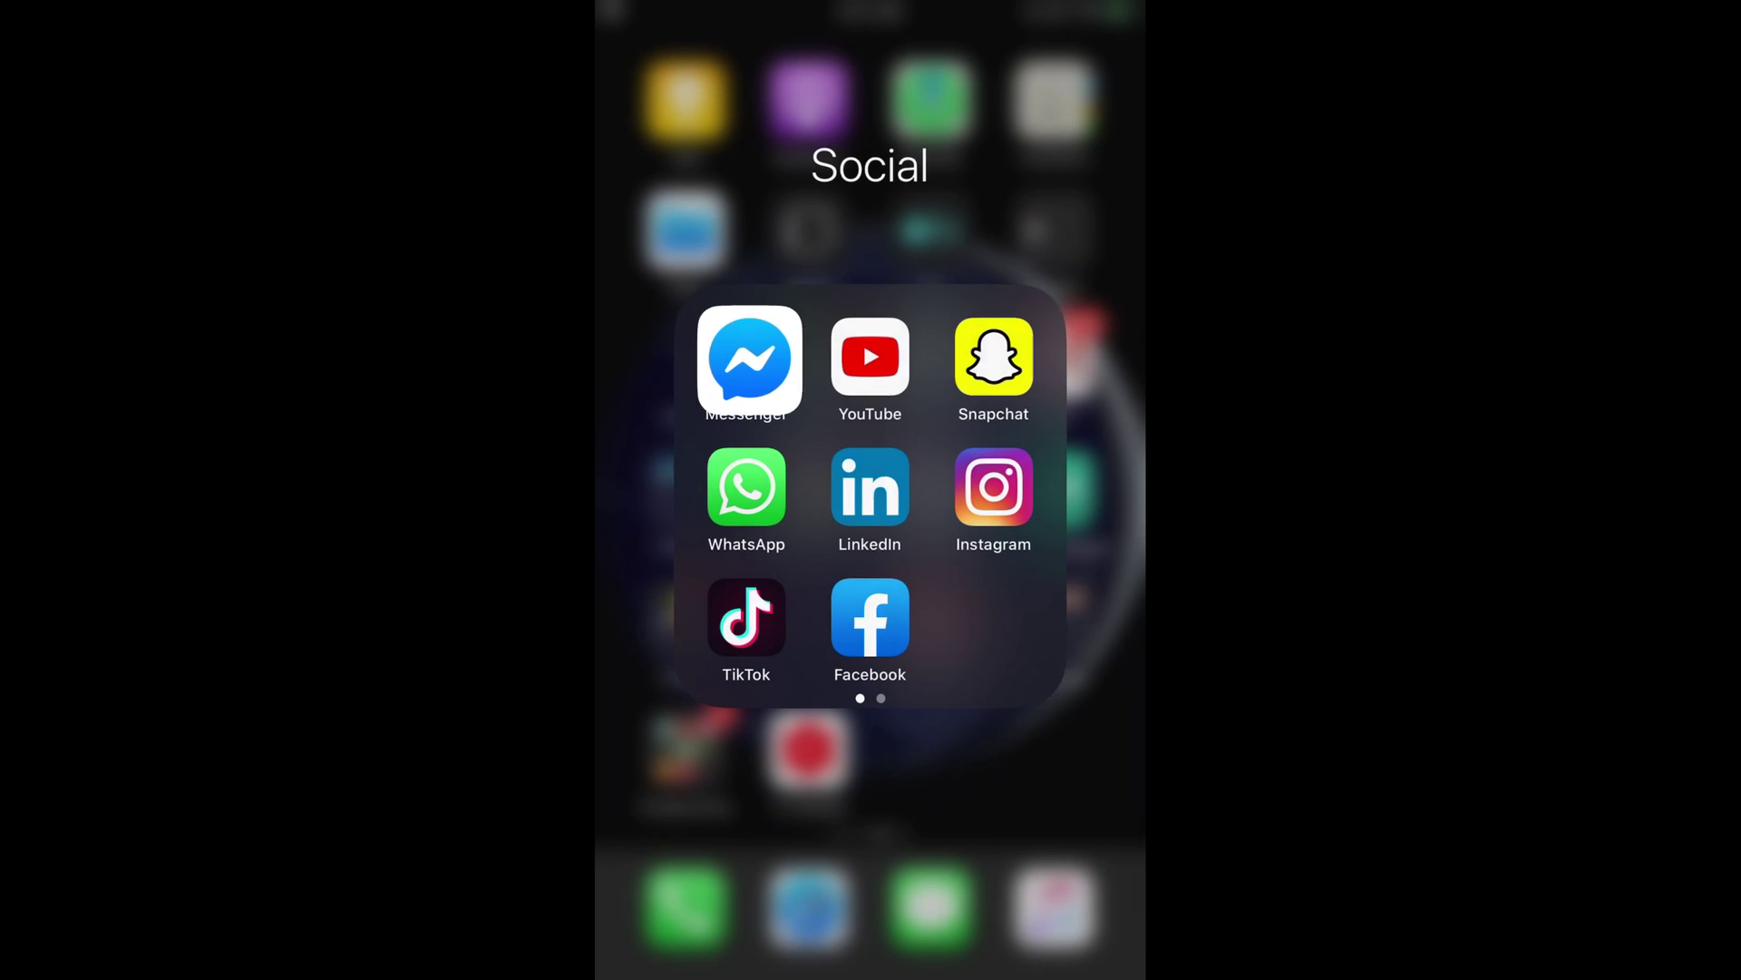
{"action": "key", "text": "Home"}
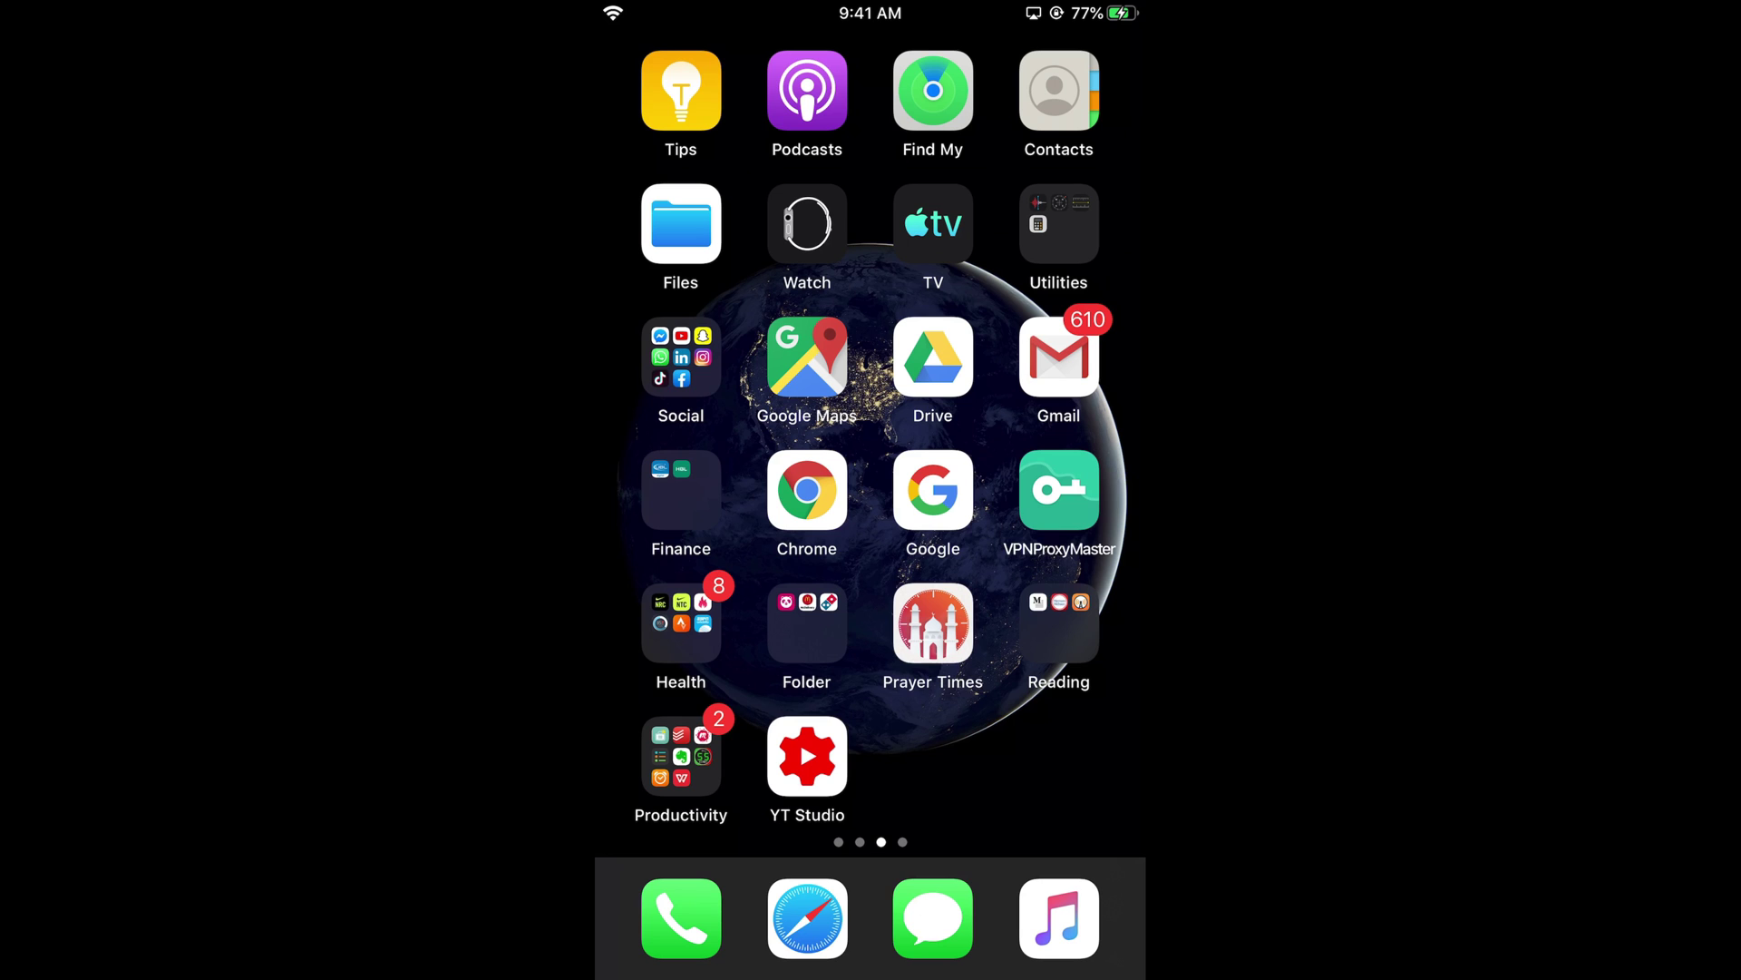
{"action": "left_click", "coordinate": [681, 358]}
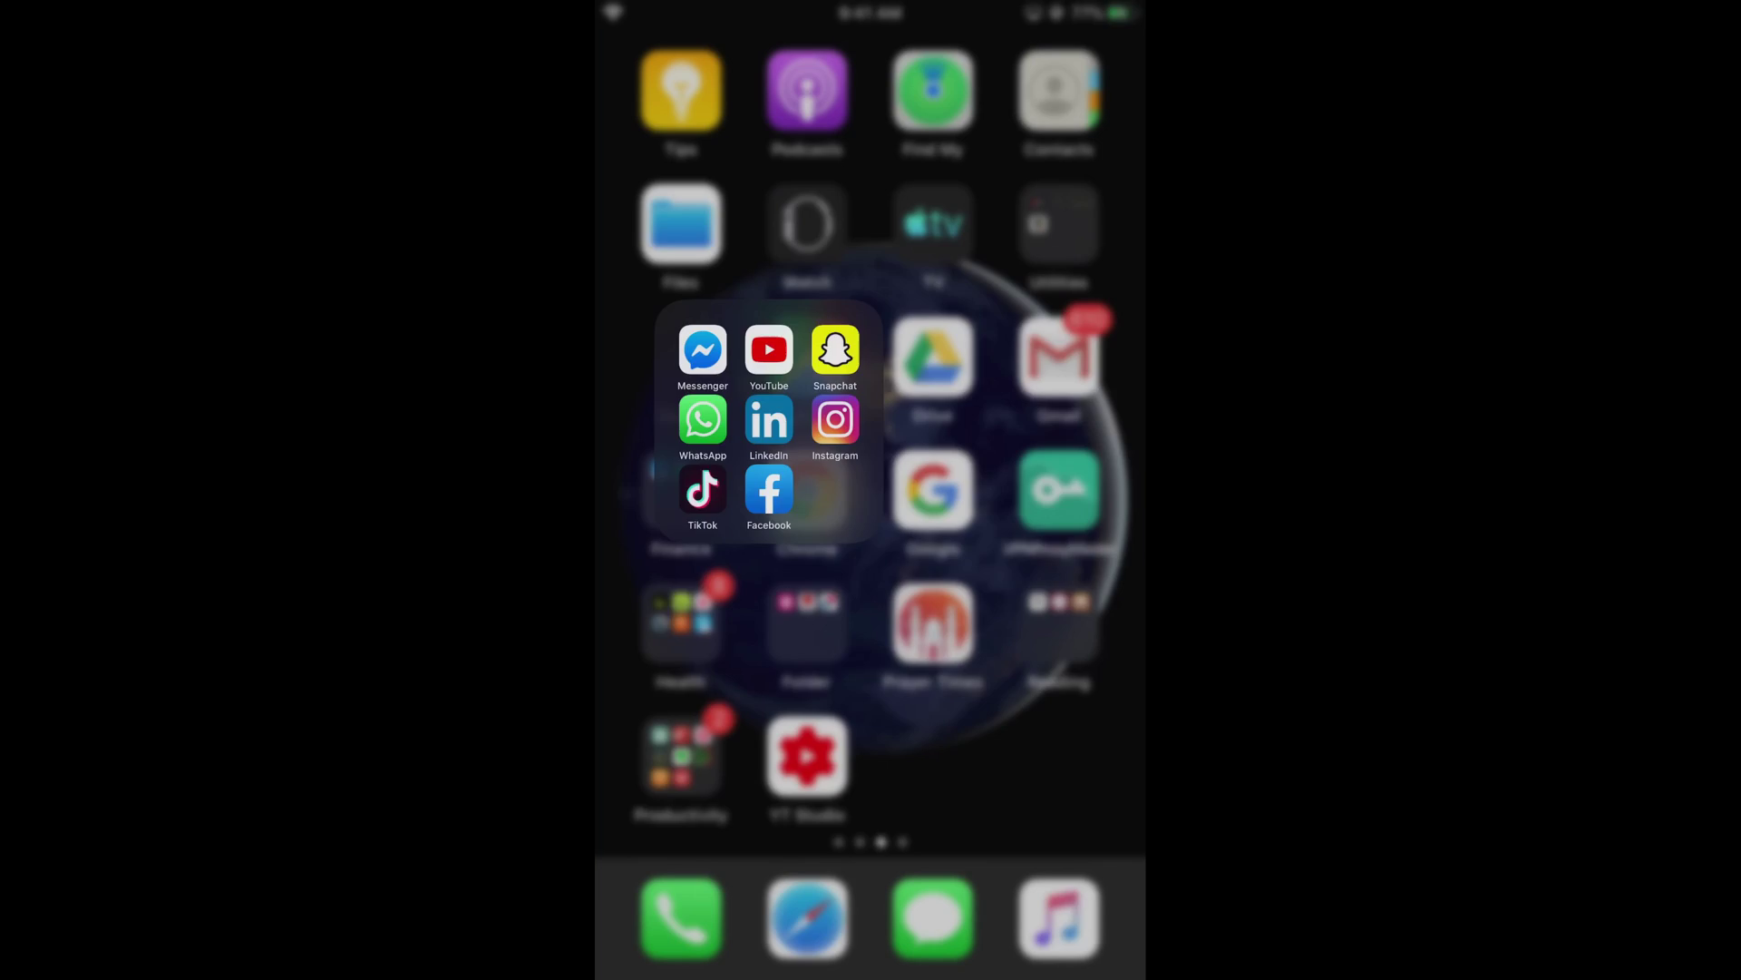
{"action": "left_click", "coordinate": [743, 353]}
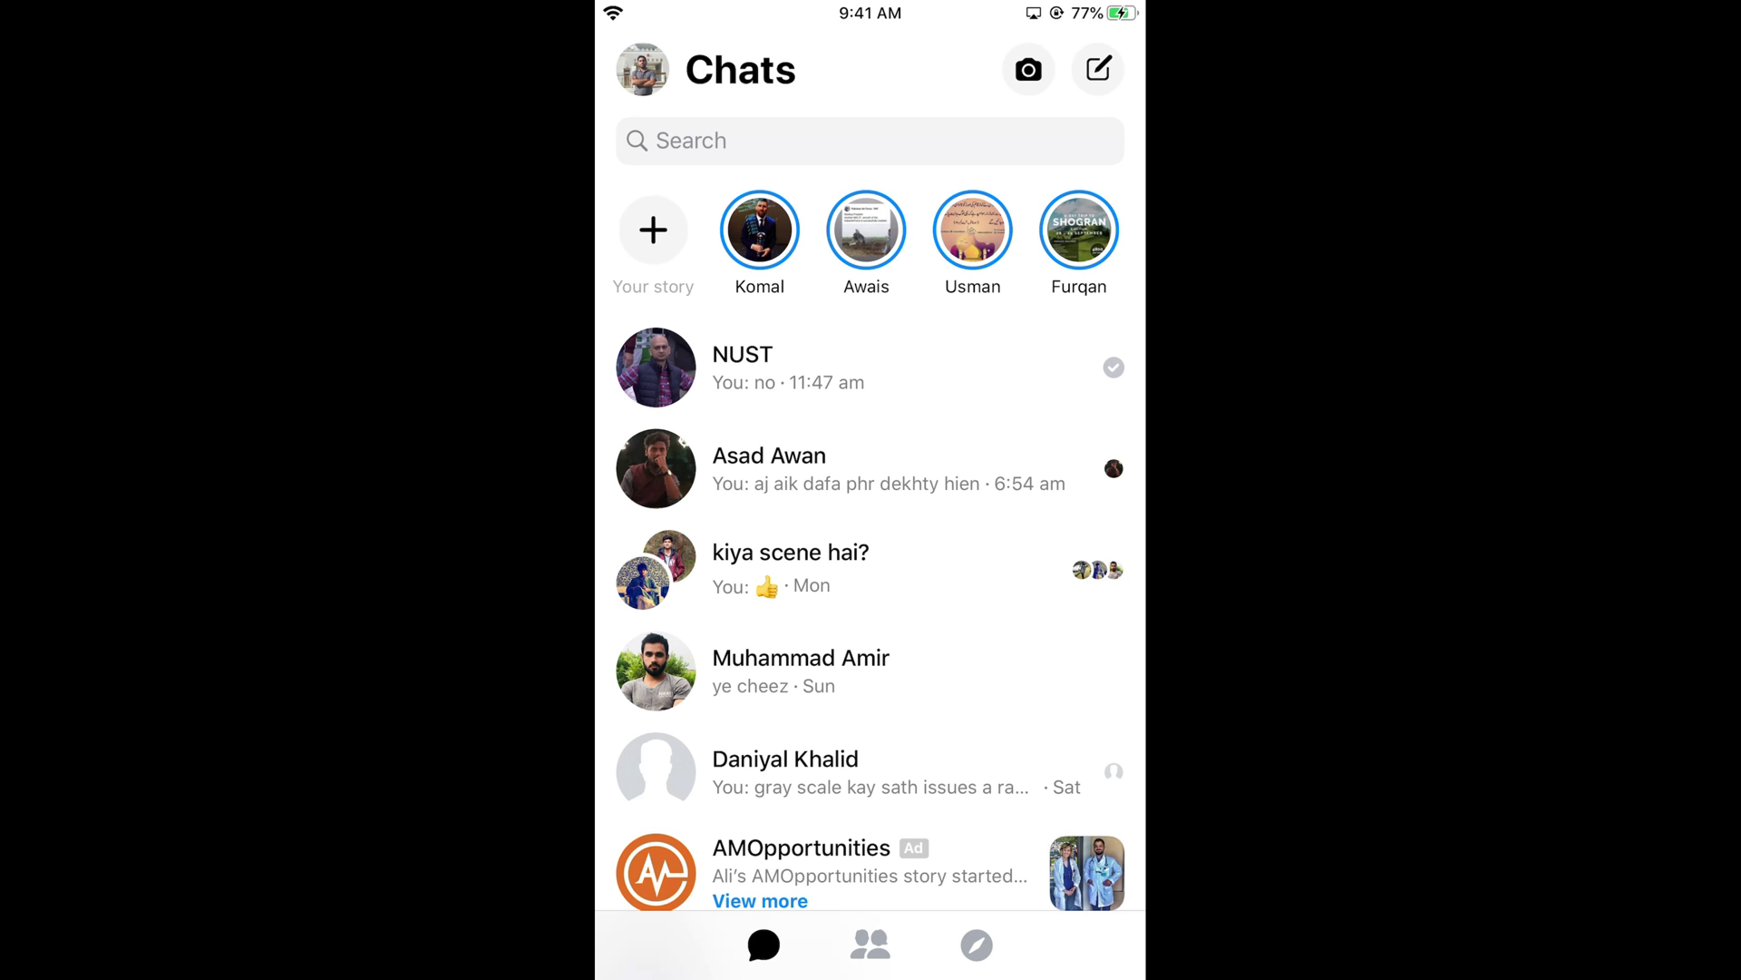
- Switch on Messenger's Dark mode toggle in the profile screen and return to a dark Chats list
{"action": "left_click", "coordinate": [643, 69]}
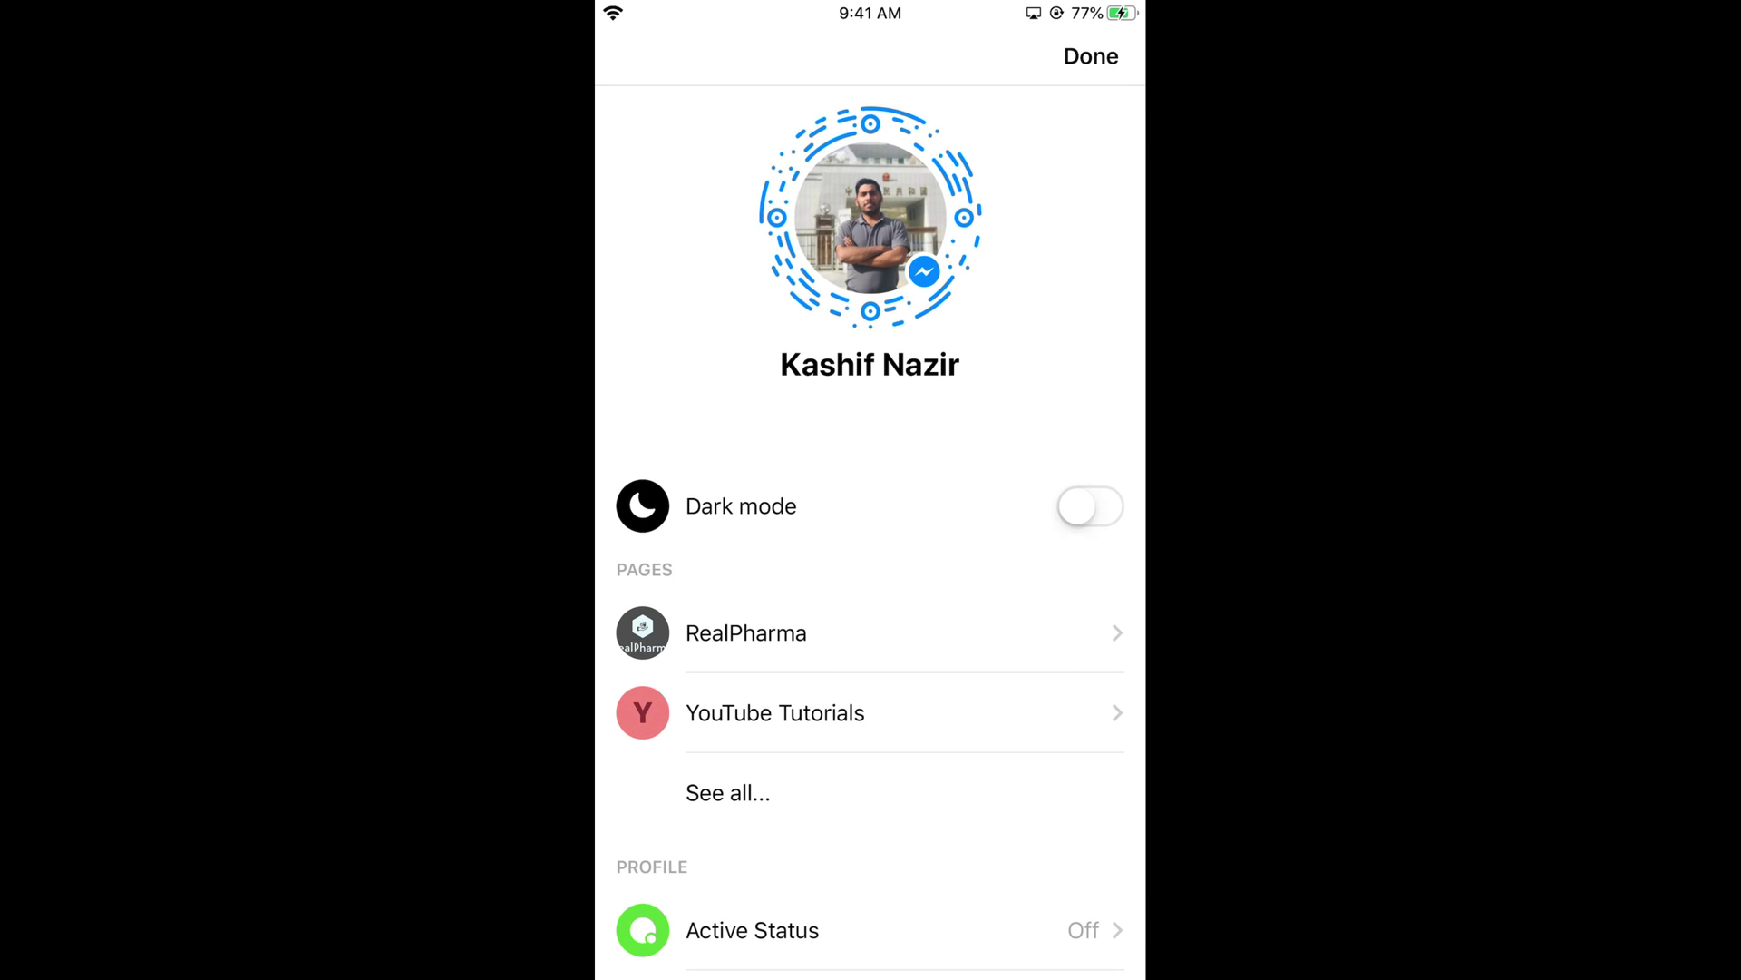
{"action": "left_click", "coordinate": [1091, 507]}
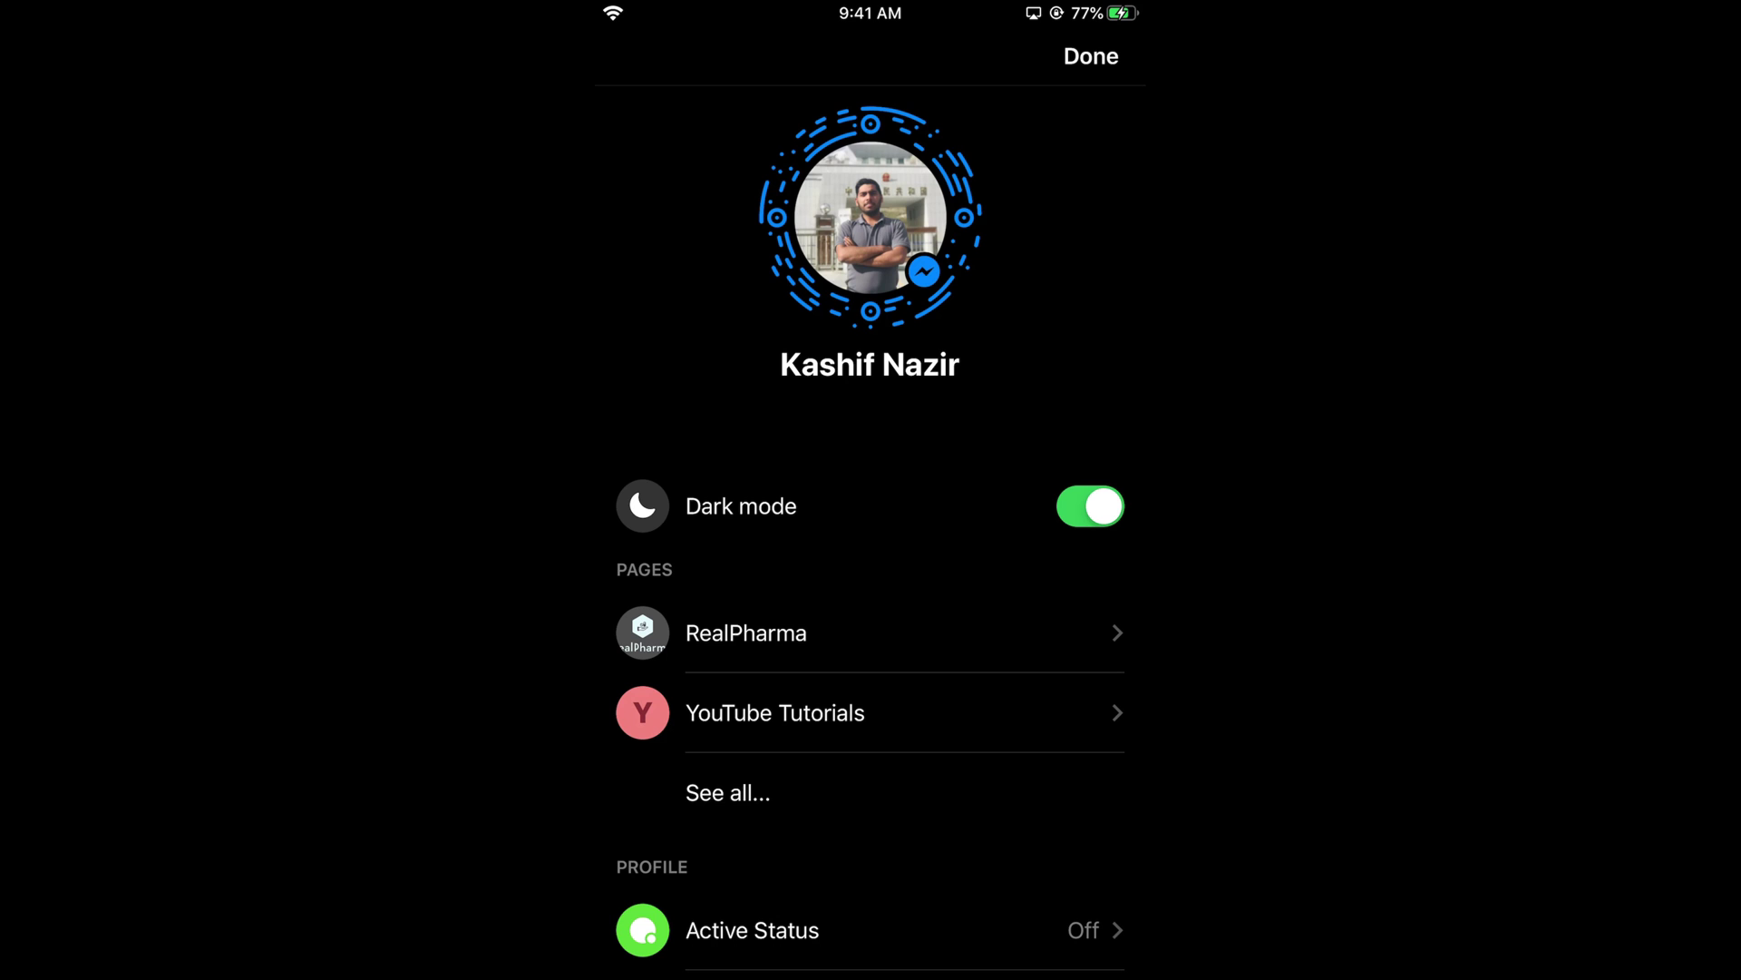
{"action": "left_click", "coordinate": [1092, 56]}
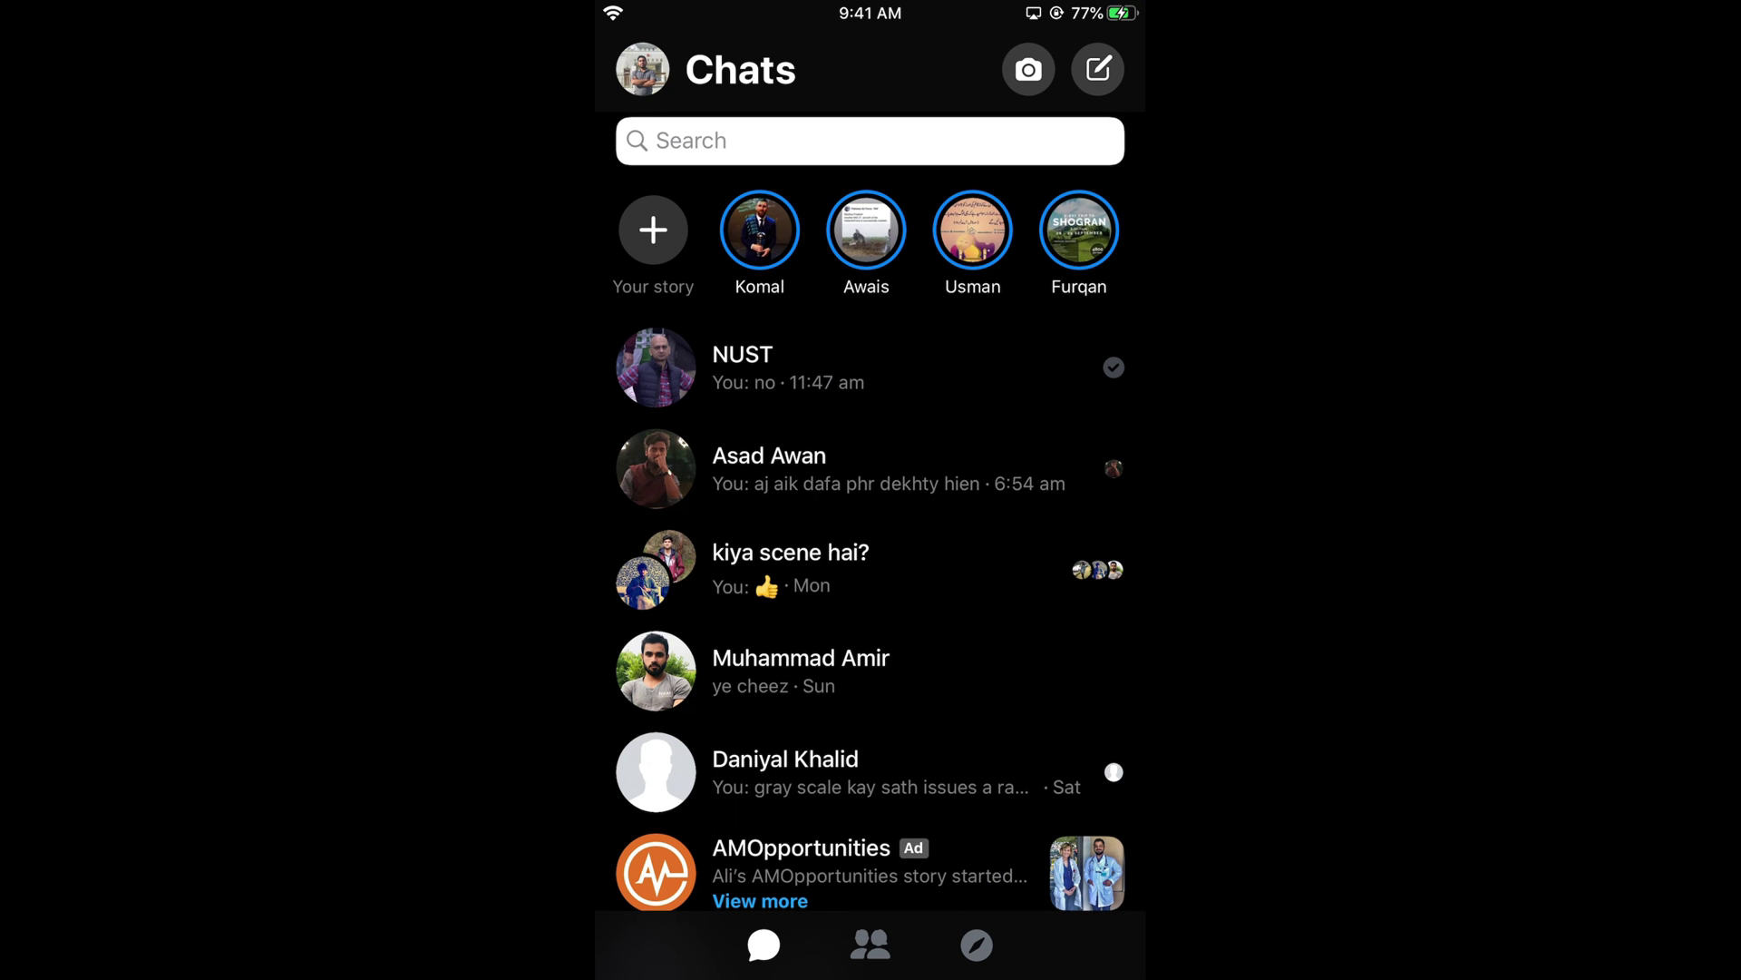
{"action": "scroll", "coordinate": [871, 613], "scroll_direction": "down", "scroll_amount": 5}
{"action": "scroll", "coordinate": [871, 612], "scroll_direction": "up", "scroll_amount": 5}
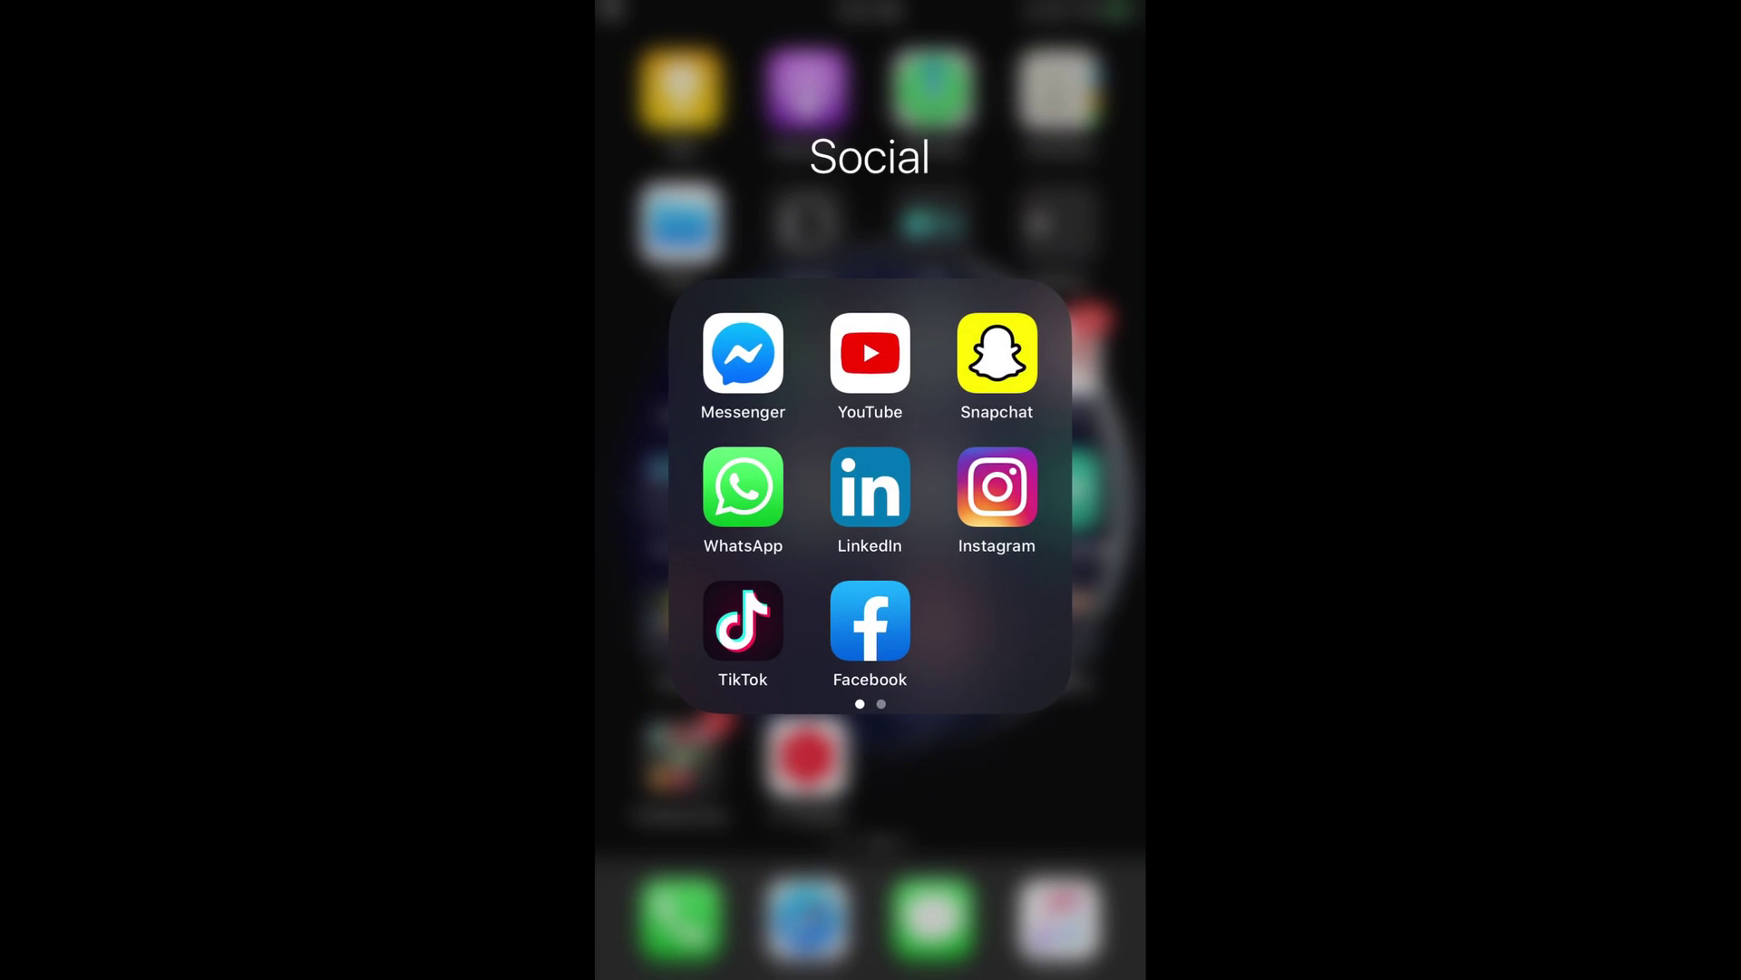
- Turn system Dark Mode off via the Control Centre tile, then reopen Messenger, which stays dark
{"action": "left_click_drag", "start_coordinate": [871, 974], "coordinate": [871, 544]}
{"action": "left_click", "coordinate": [1050, 883]}
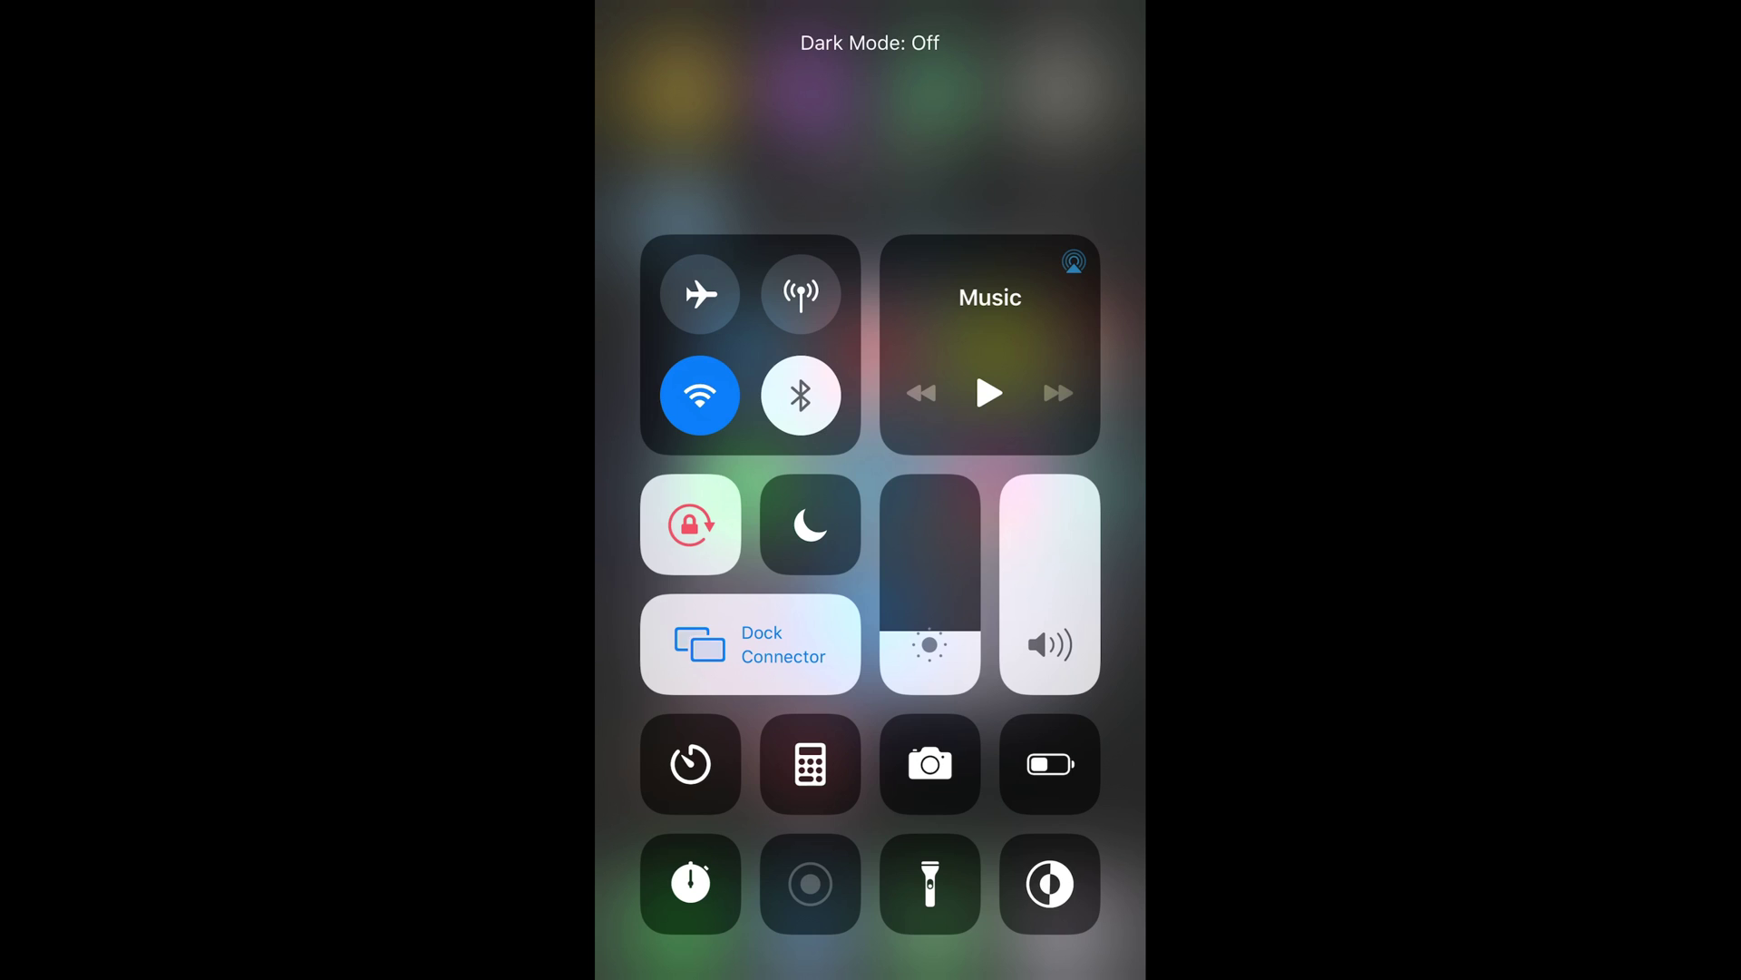
{"action": "left_click_drag", "start_coordinate": [871, 137], "coordinate": [871, 954]}
{"action": "left_click", "coordinate": [744, 354]}
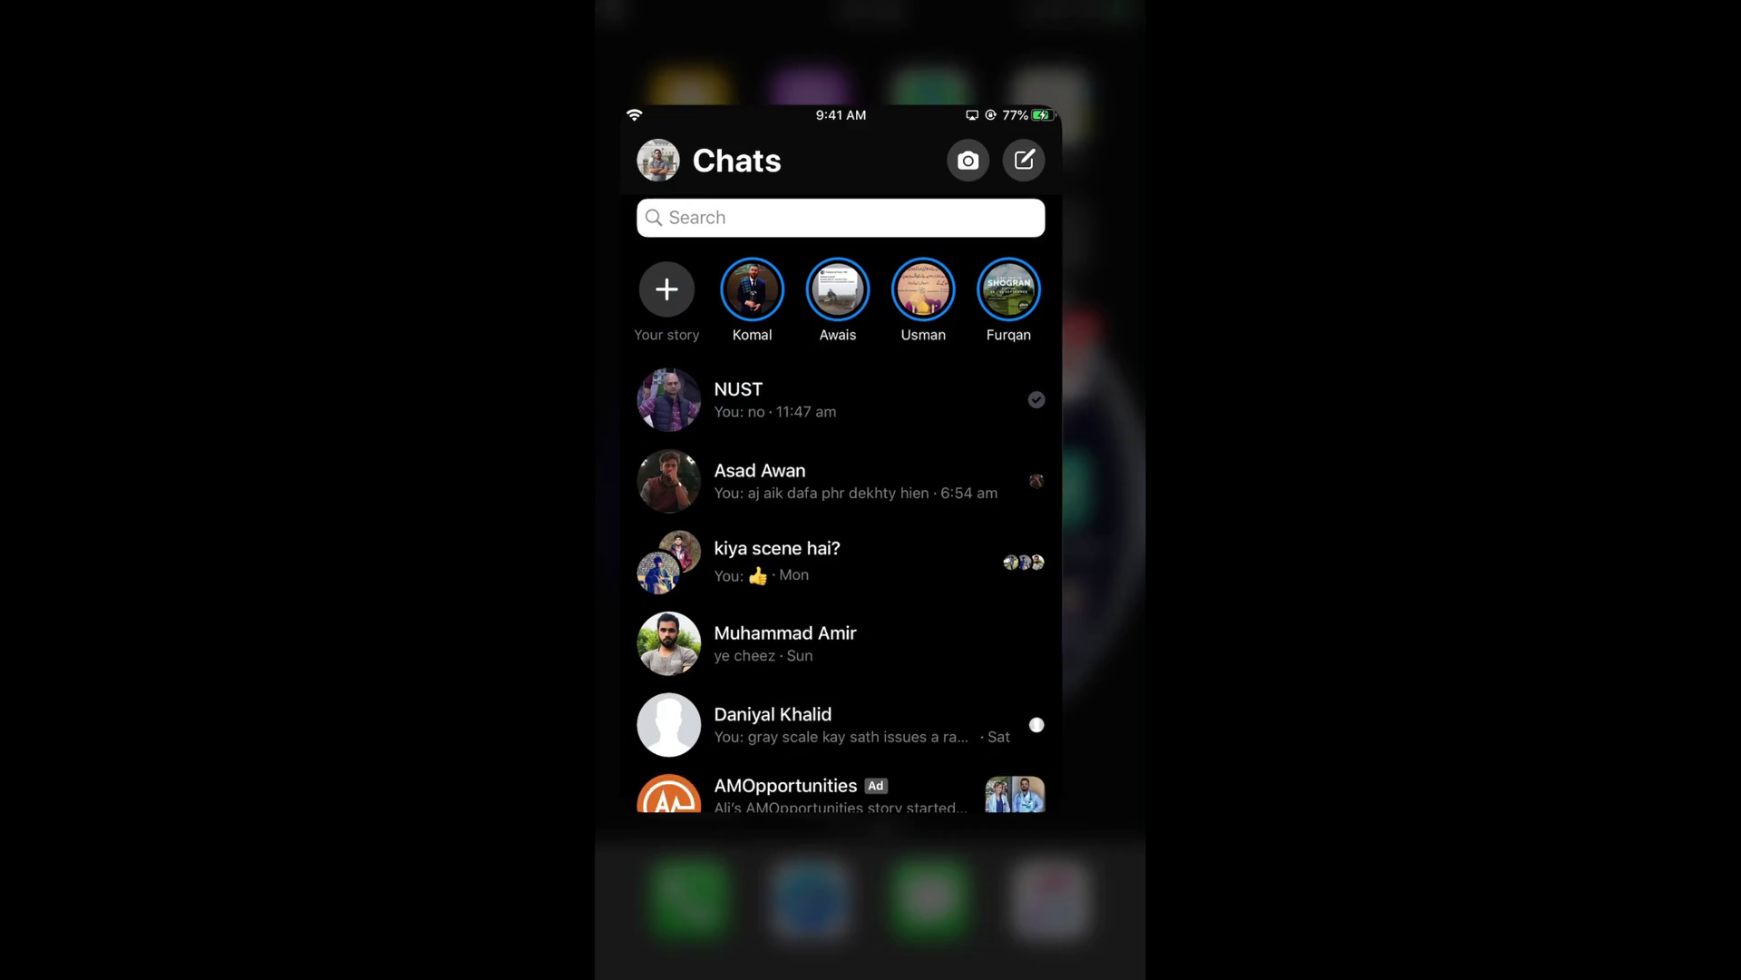